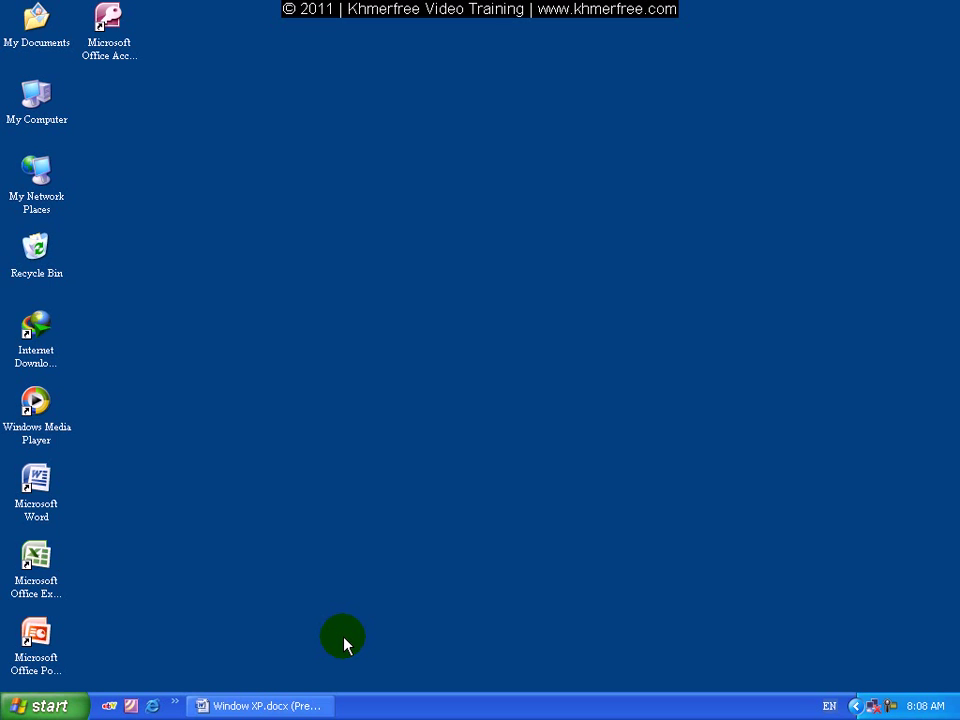
- Restore the Word lesson in Print Preview at page 21, which covers turning the screen saver on
click(291, 708)
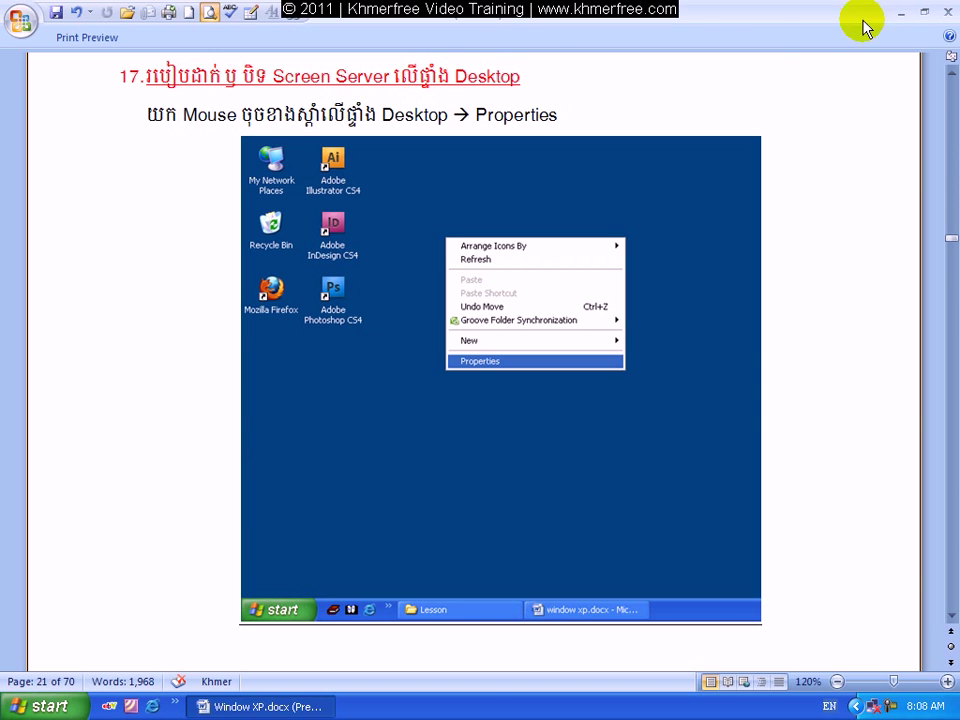
- Scroll the lesson to the page 22 Display Properties screenshot, then minimise Word
click(905, 12)
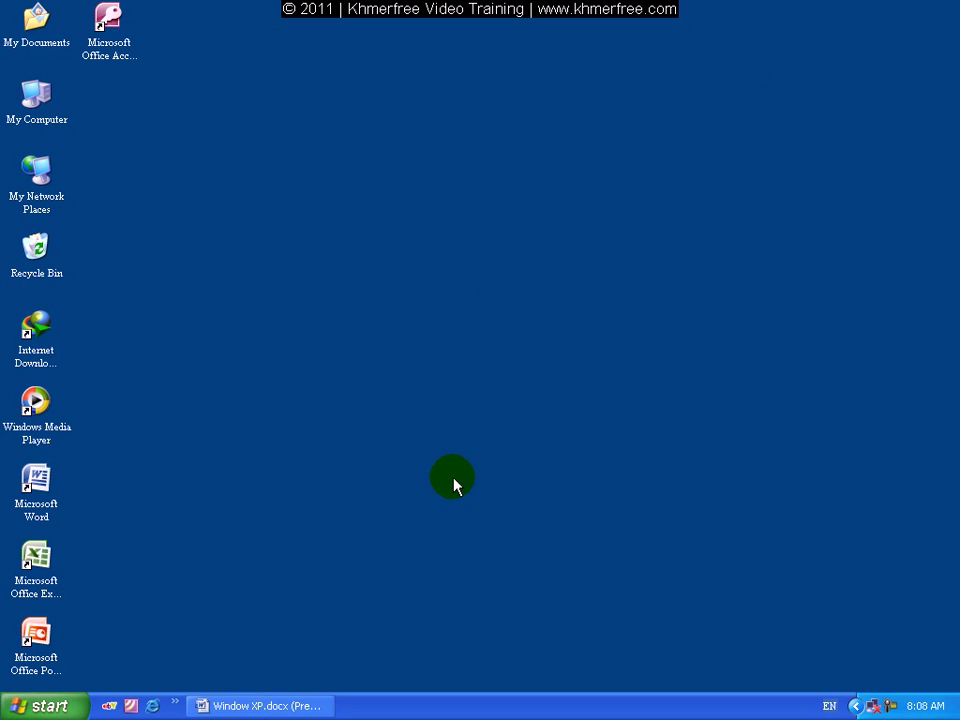
click(305, 708)
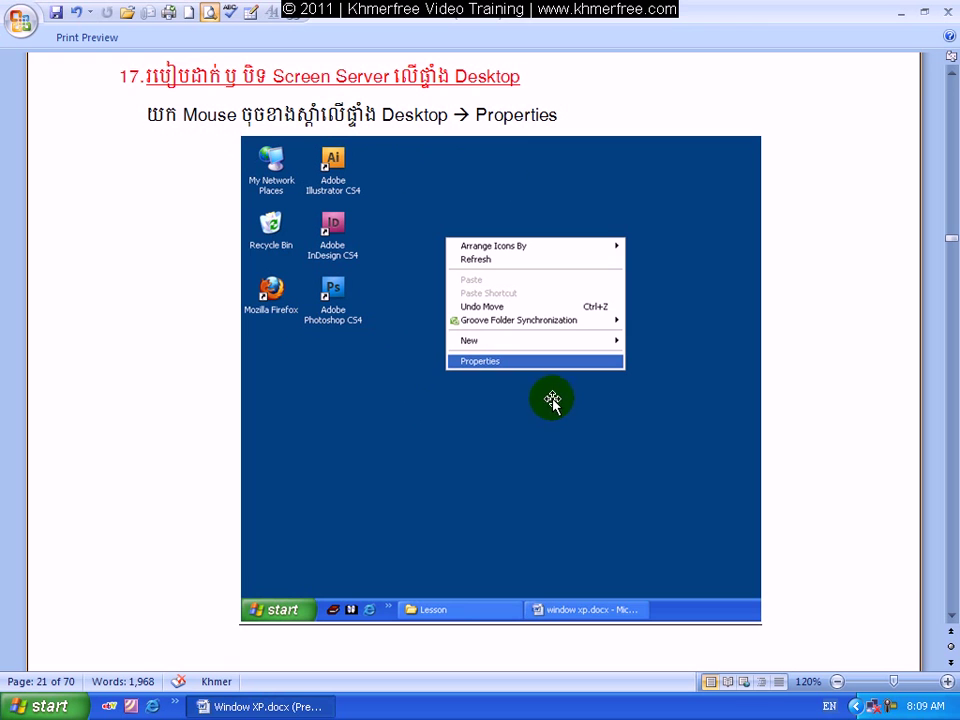
click(951, 616)
click(951, 616)
click(951, 616)
click(951, 616)
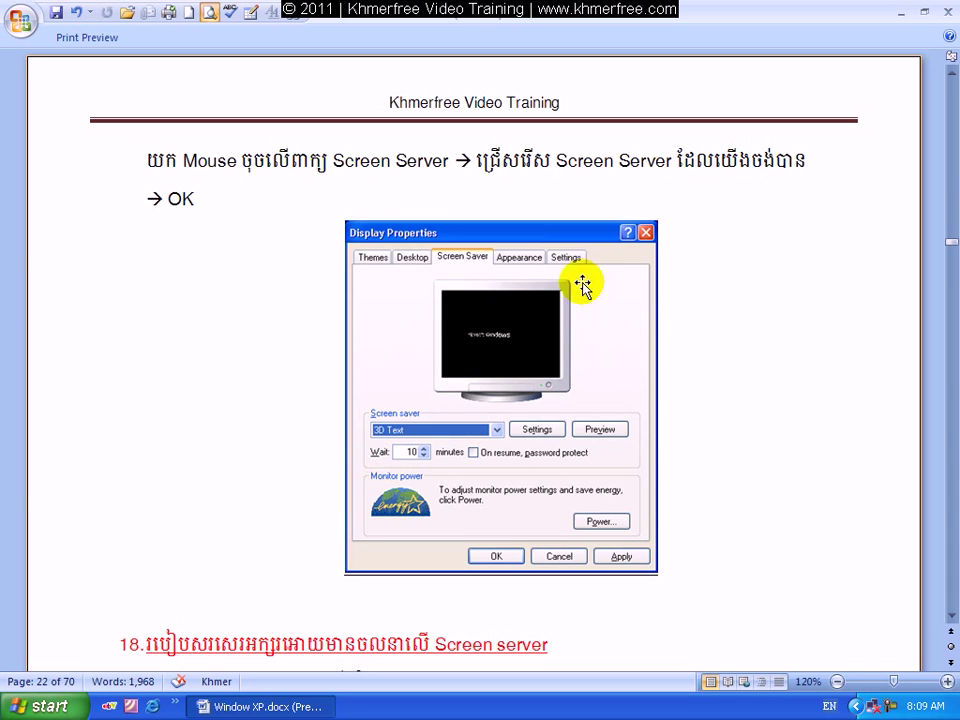
click(903, 14)
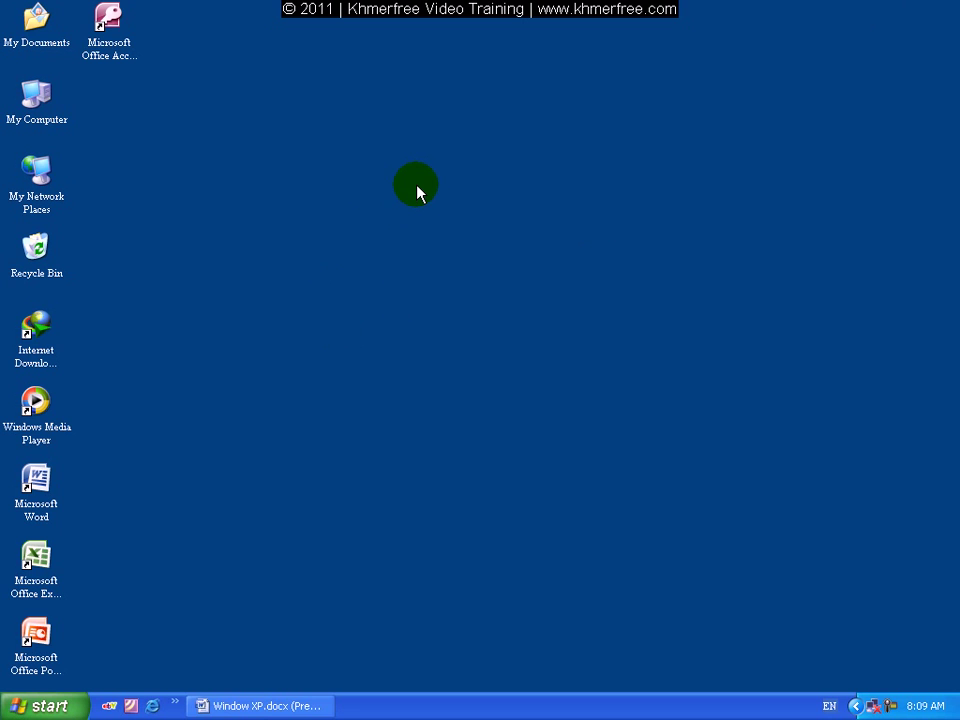
- Open Display Properties from the desktop on its Screen Saver tab, currently showing 3D Pipes
right_click(417, 186)
mouse_move(476, 293)
click(458, 316)
drag(303, 129, 490, 80)
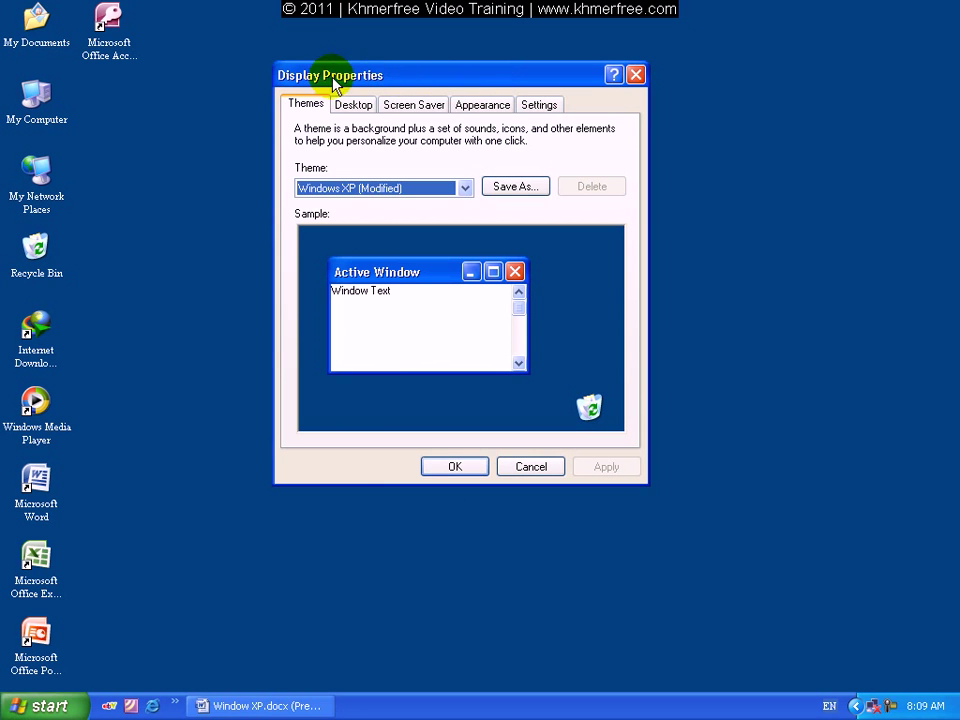
click(418, 107)
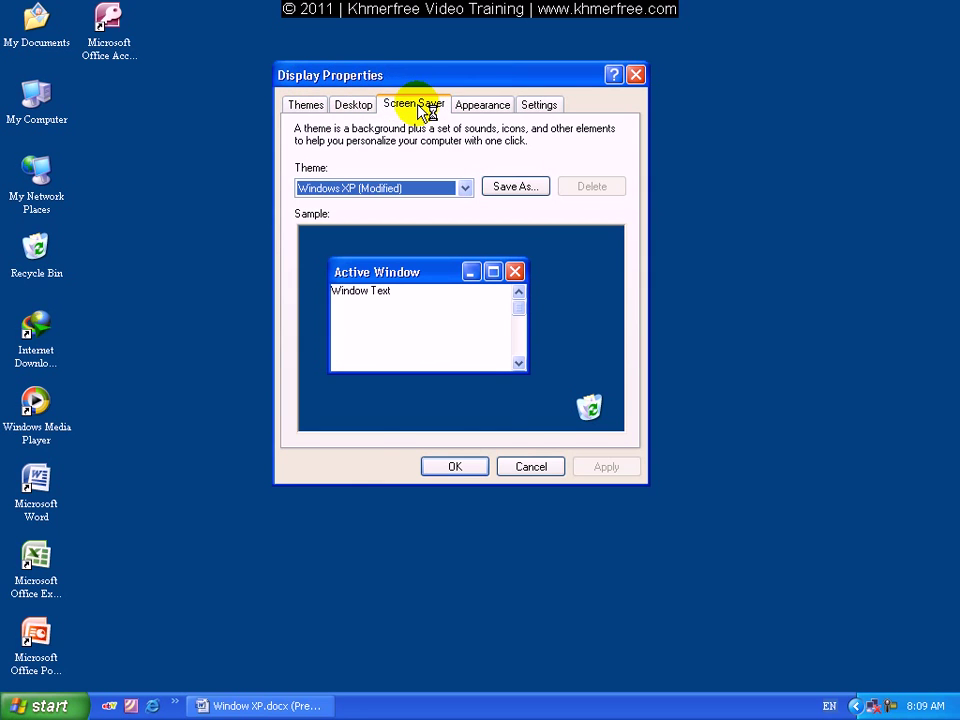
drag(455, 75, 438, 46)
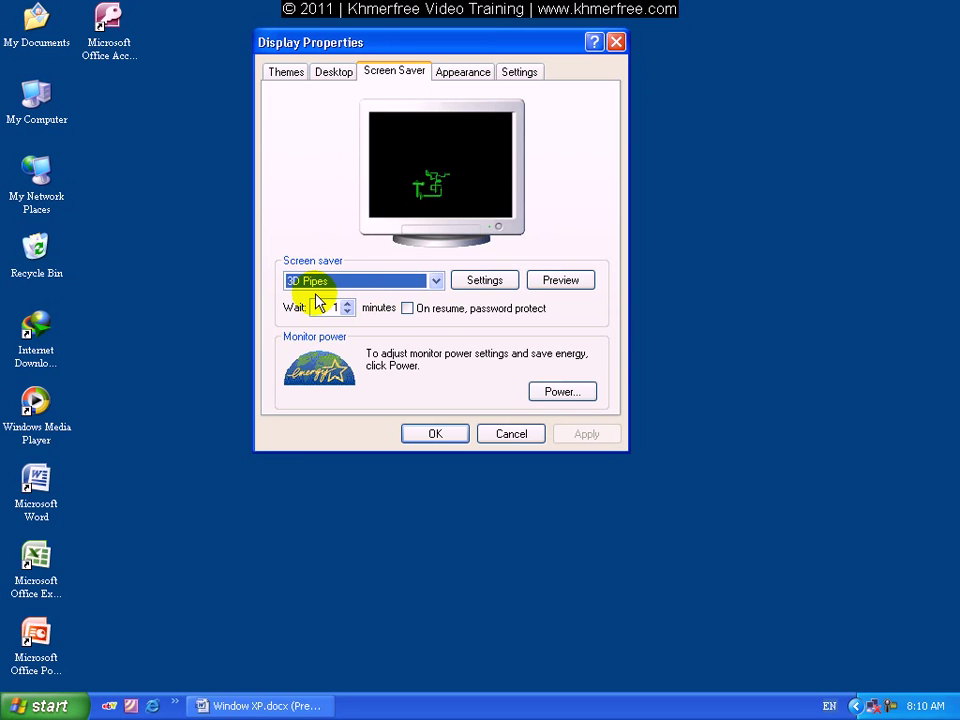
- Preview the 3D FlowerBox, 3D Flying Objects and 3D Pipes screen savers
click(436, 281)
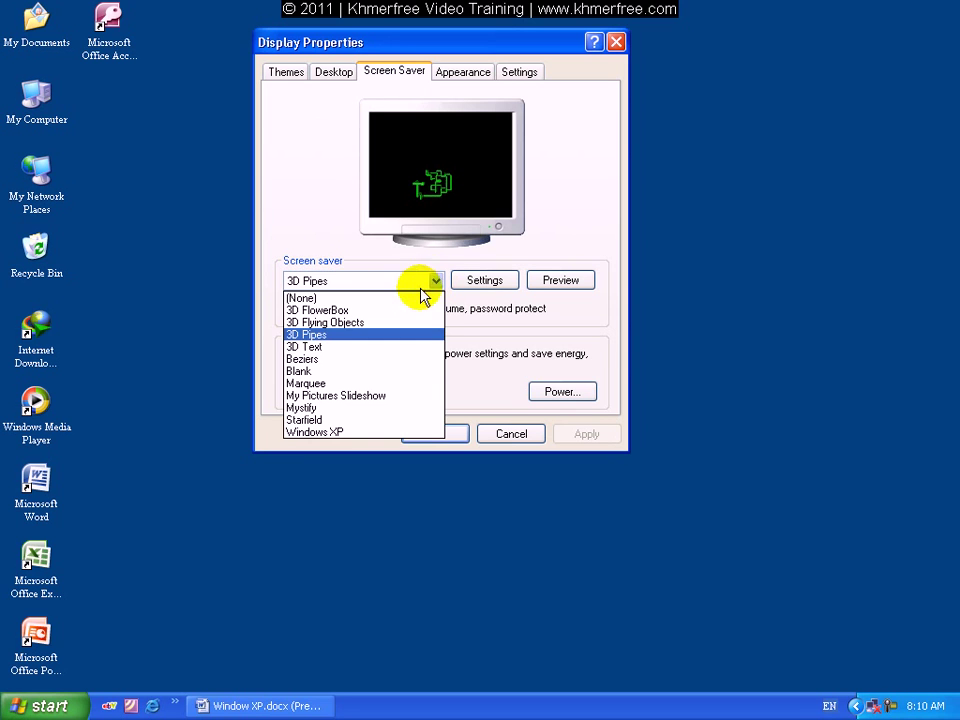
click(350, 311)
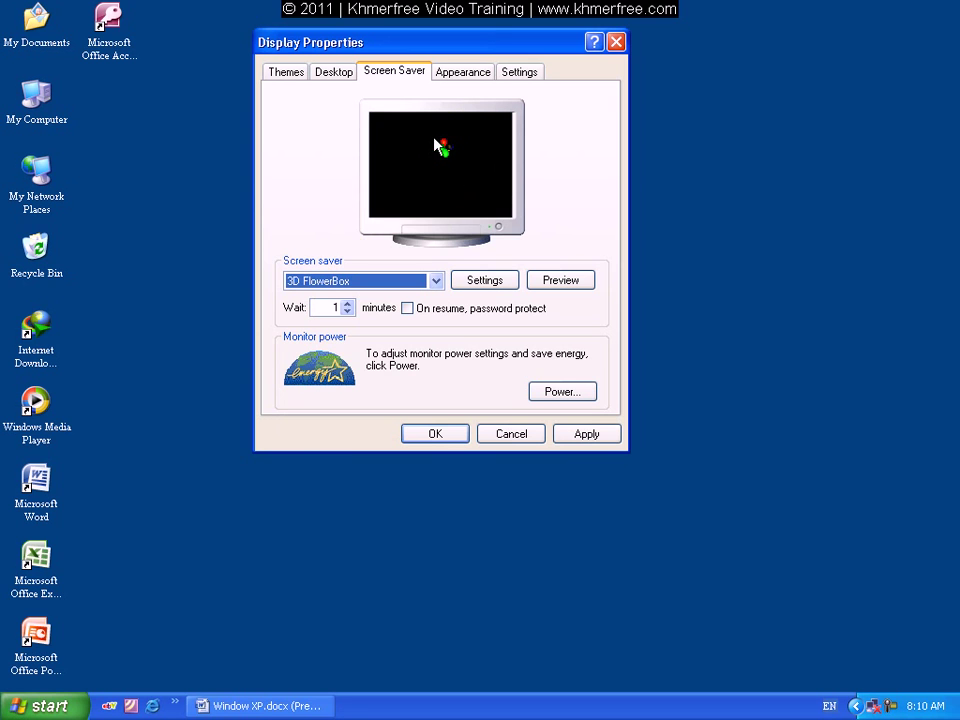
click(436, 281)
click(406, 320)
click(437, 281)
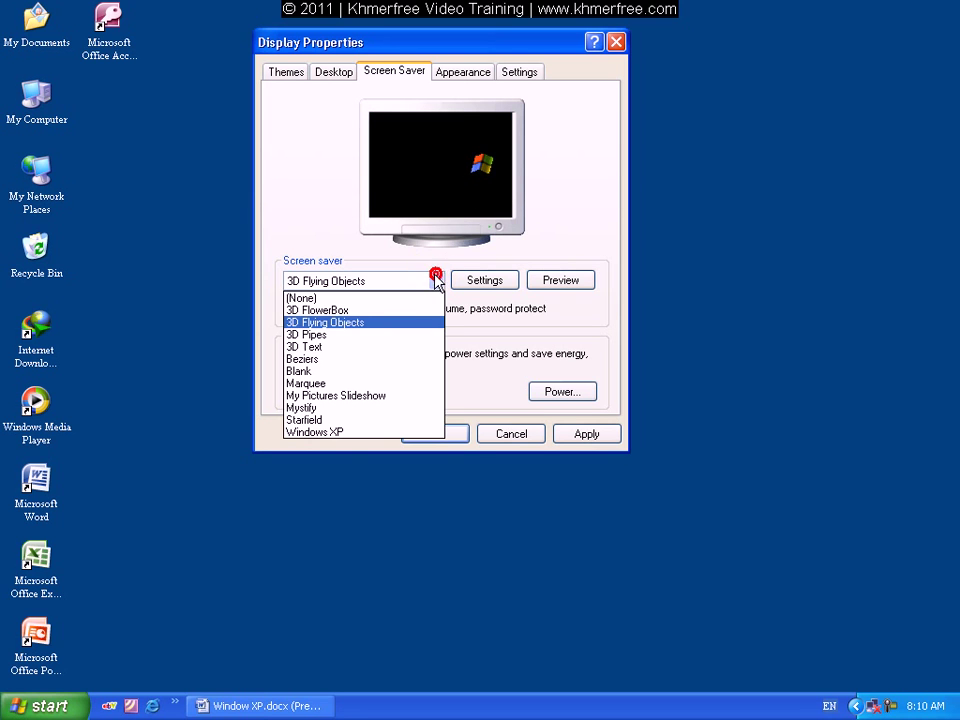
click(362, 335)
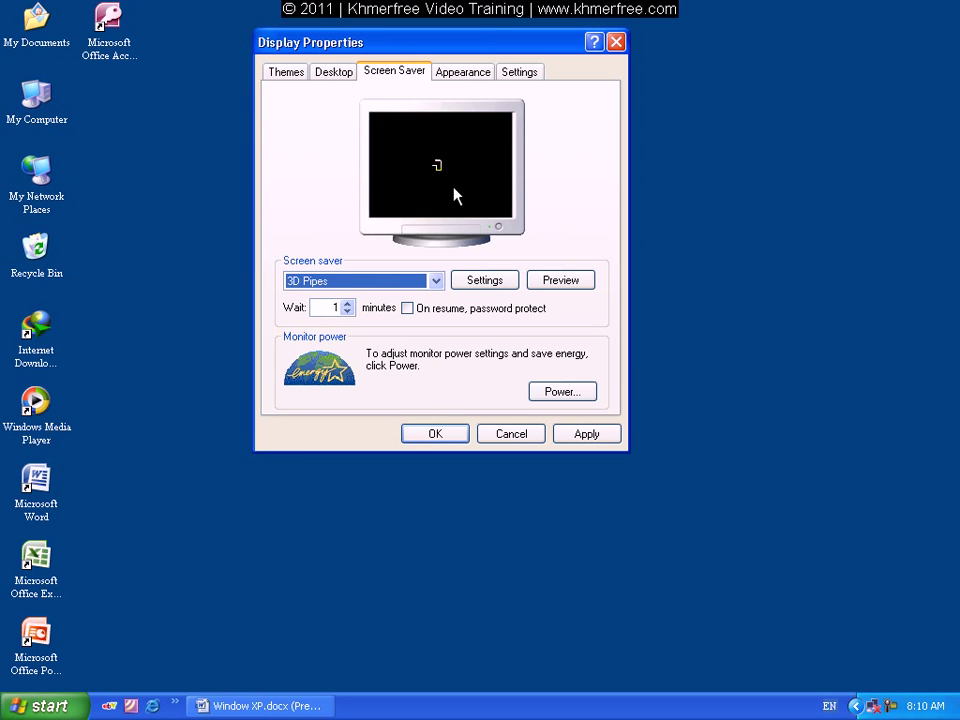
- Choose the Windows XP screen saver and confirm with OK
click(436, 282)
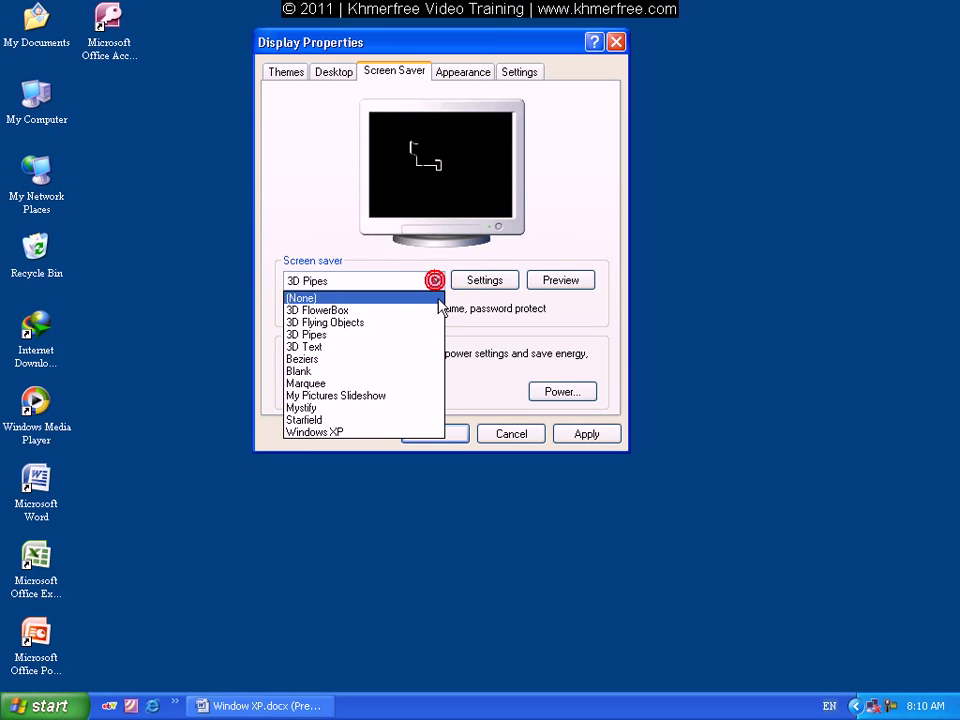
click(405, 434)
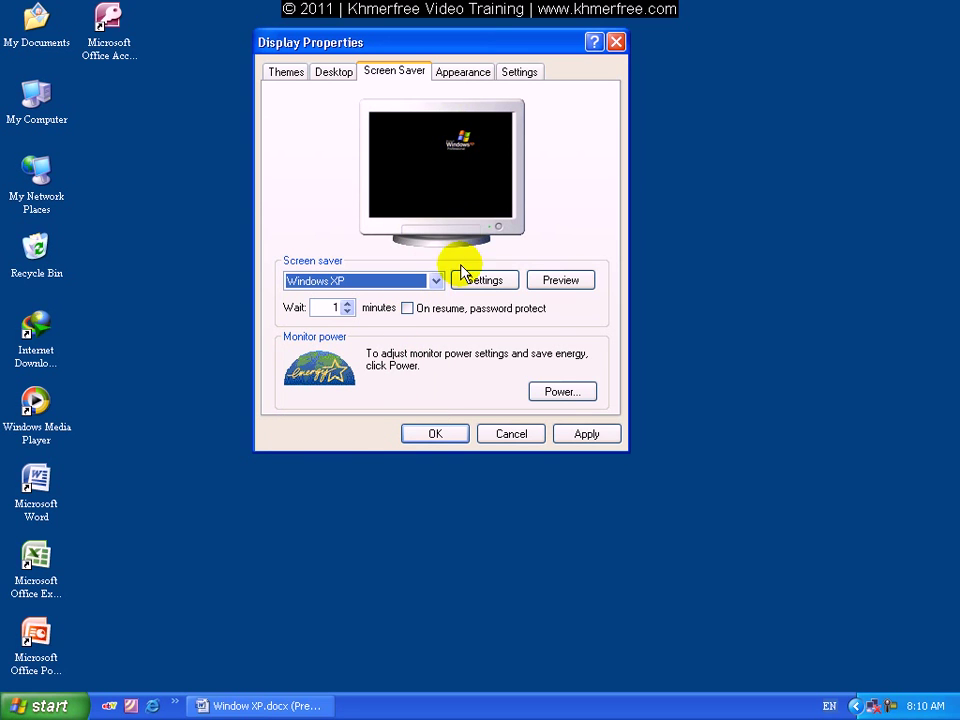
click(441, 434)
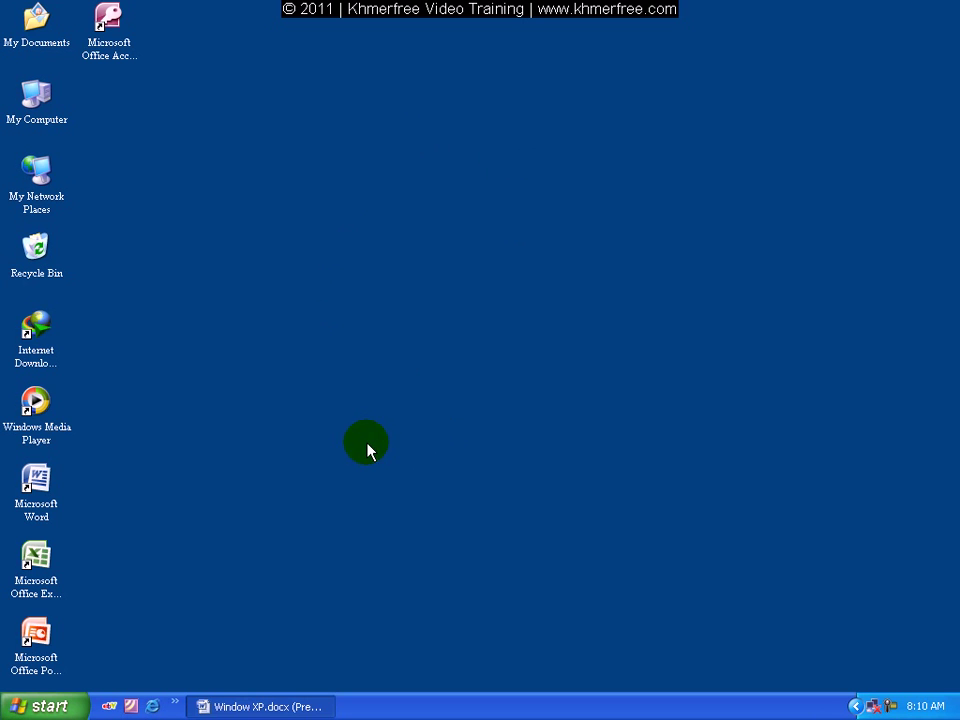
- Restore Word and scroll through the tutorial to the 3D Text Settings picture
click(296, 706)
click(296, 706)
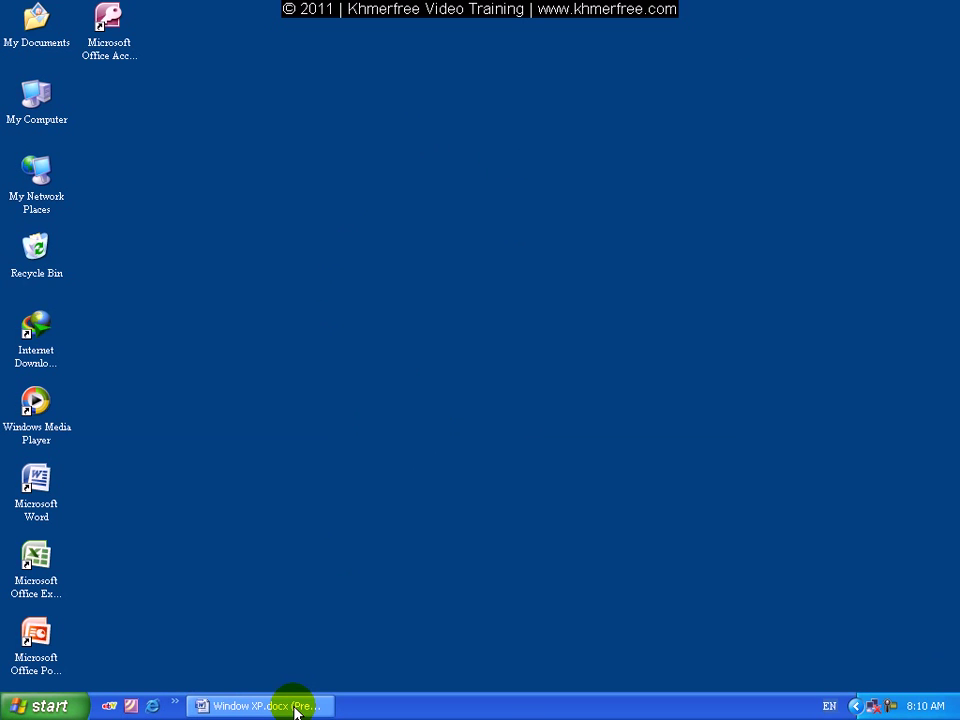
click(296, 706)
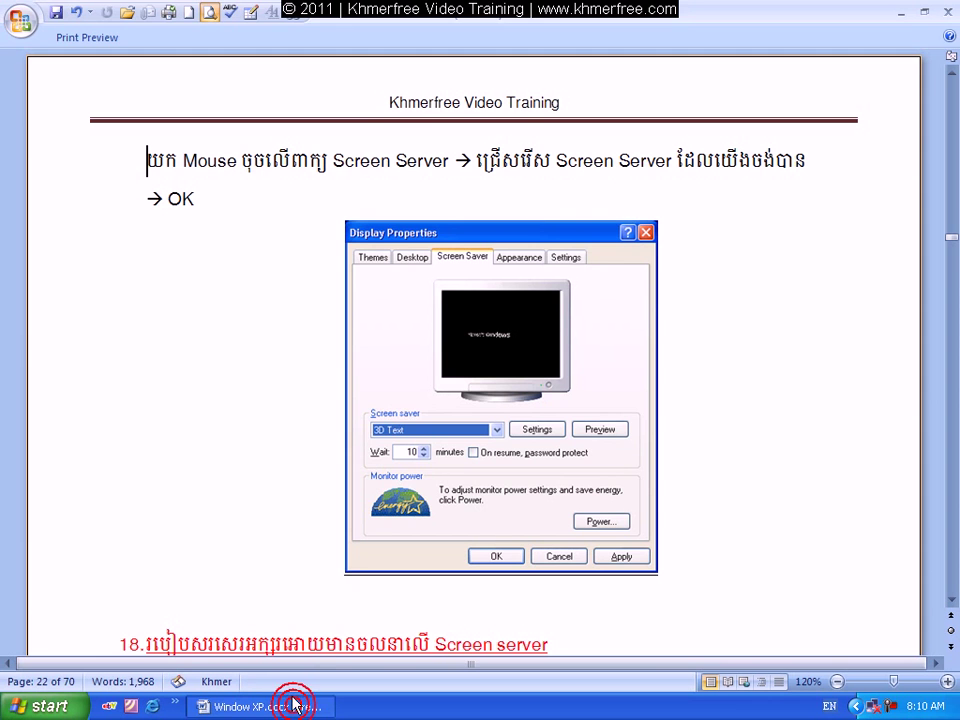
click(951, 600)
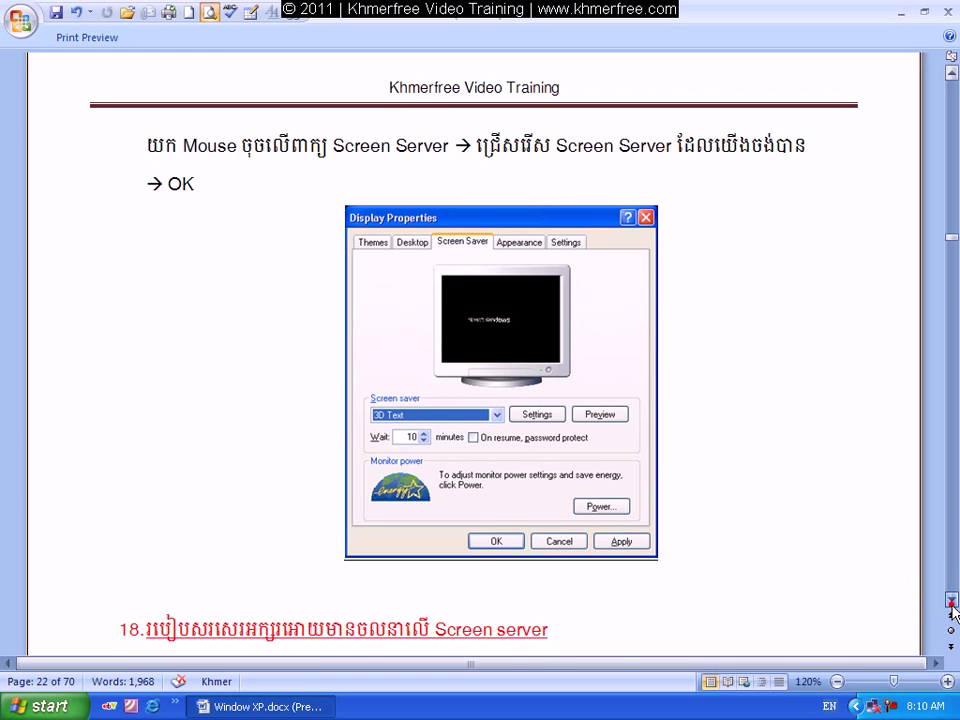
drag(951, 607, 951, 605)
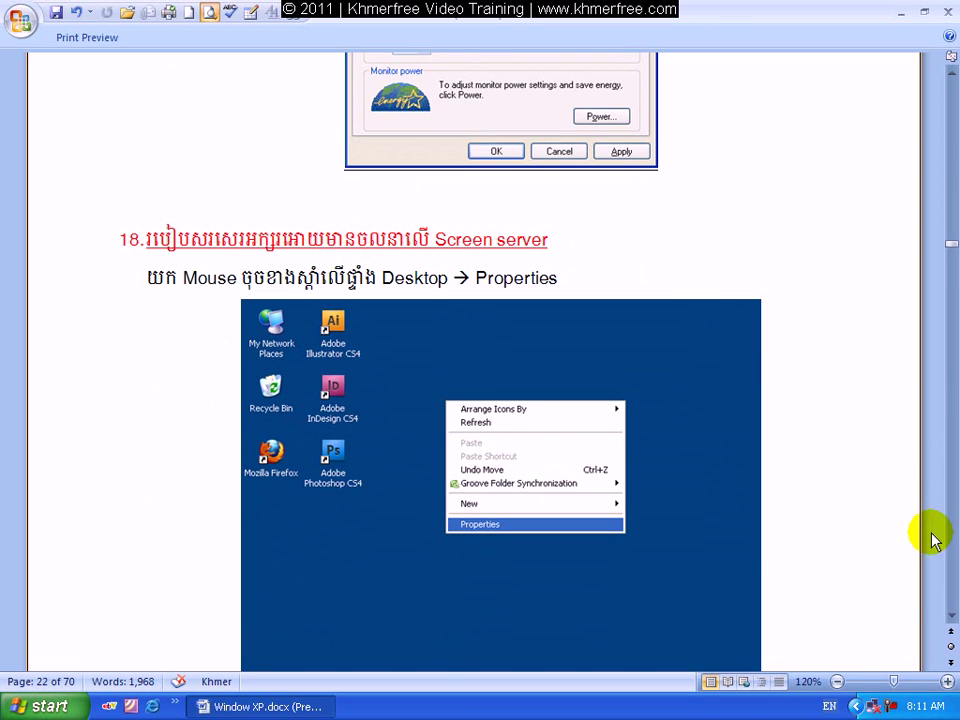
scroll(951, 617, down, 3)
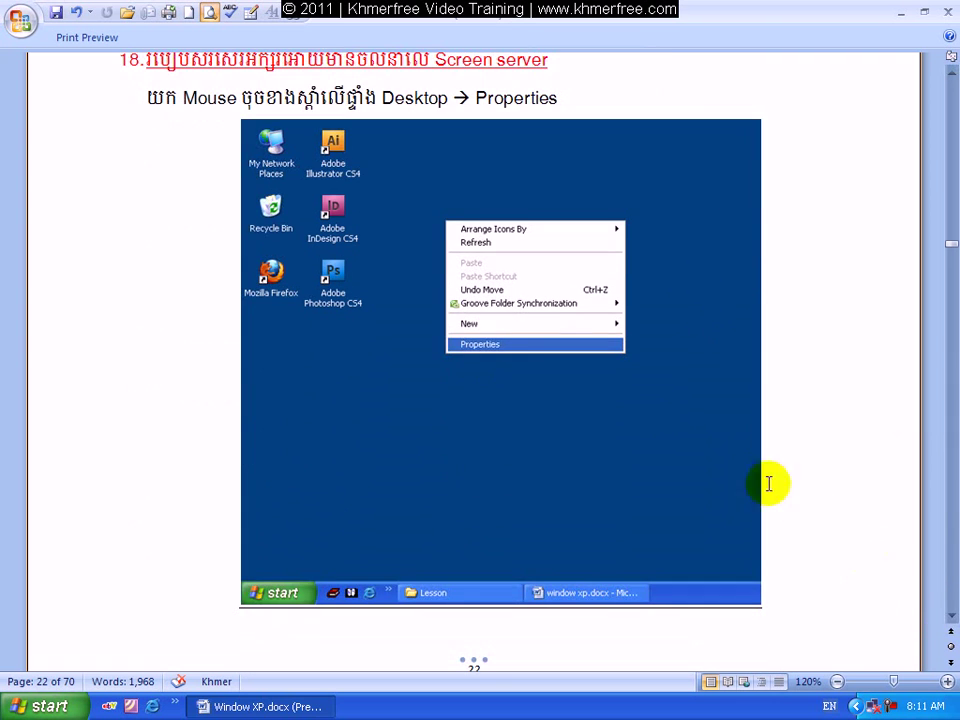
click(951, 617)
scroll(945, 617, down, 12)
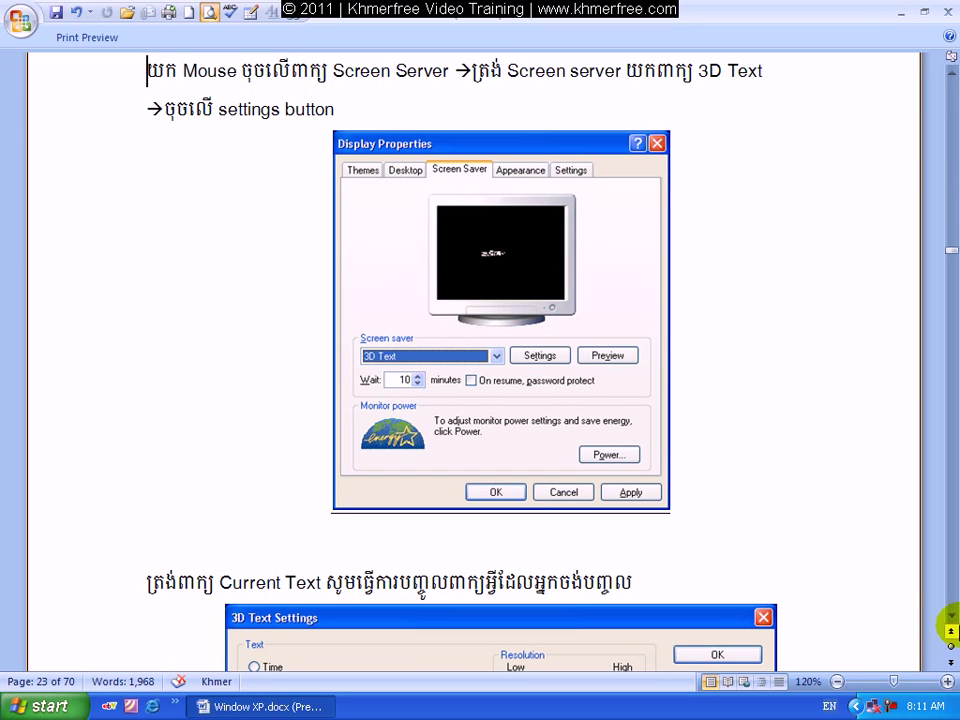
click(951, 616)
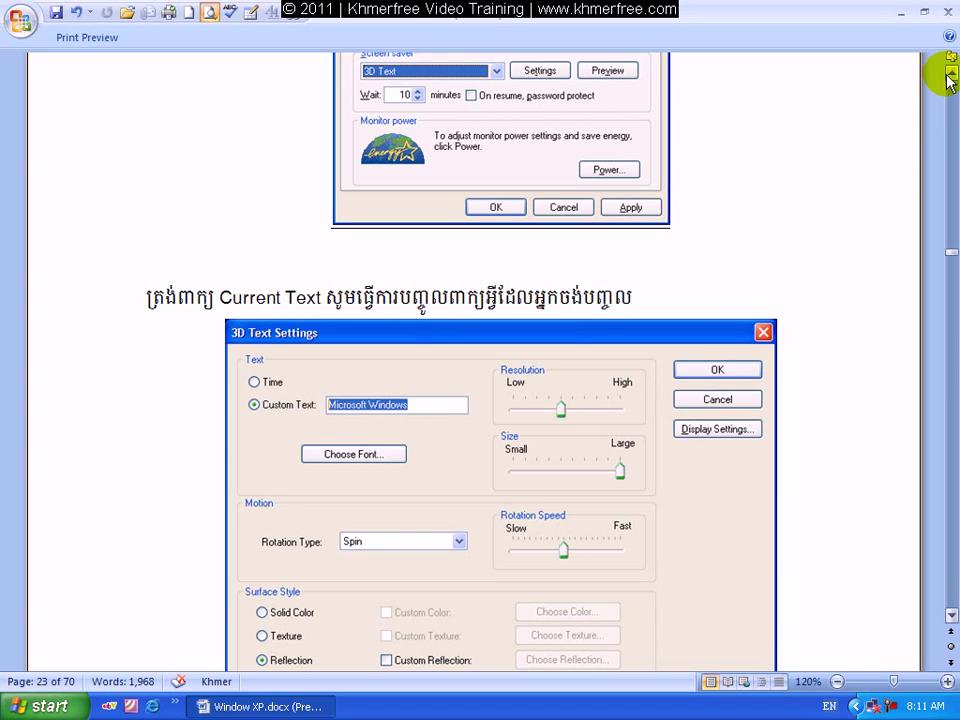
scroll(948, 76, up, 2)
scroll(950, 80, up, 3)
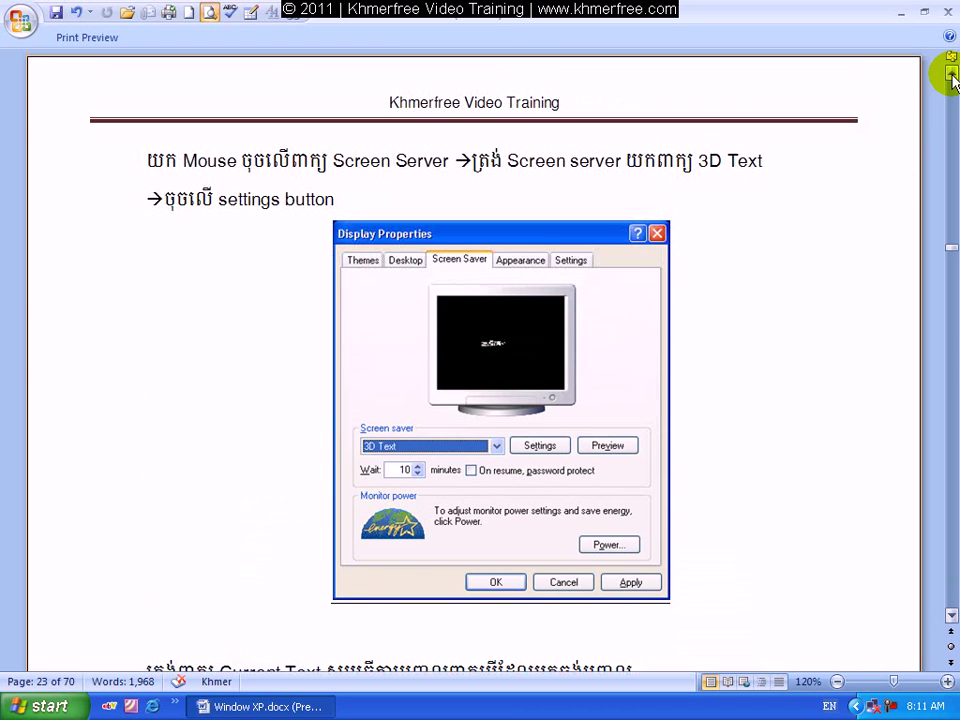
- Highlight the Settings button and Microsoft Windows sample text in the tutorial, then minimise Word
drag(217, 200, 380, 196)
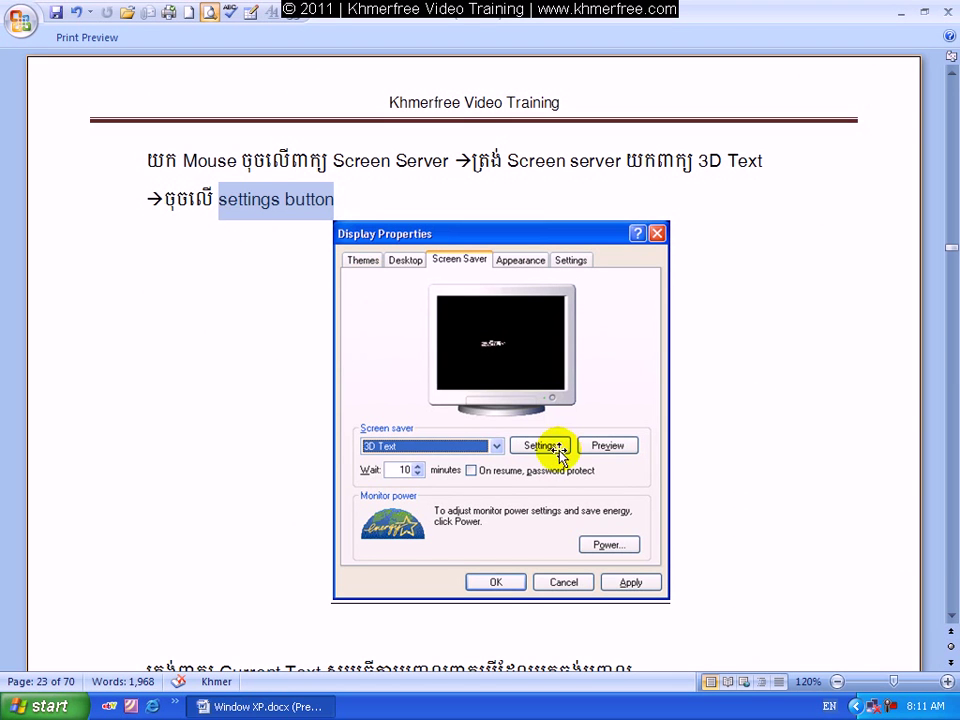
click(952, 618)
drag(952, 618, 952, 618)
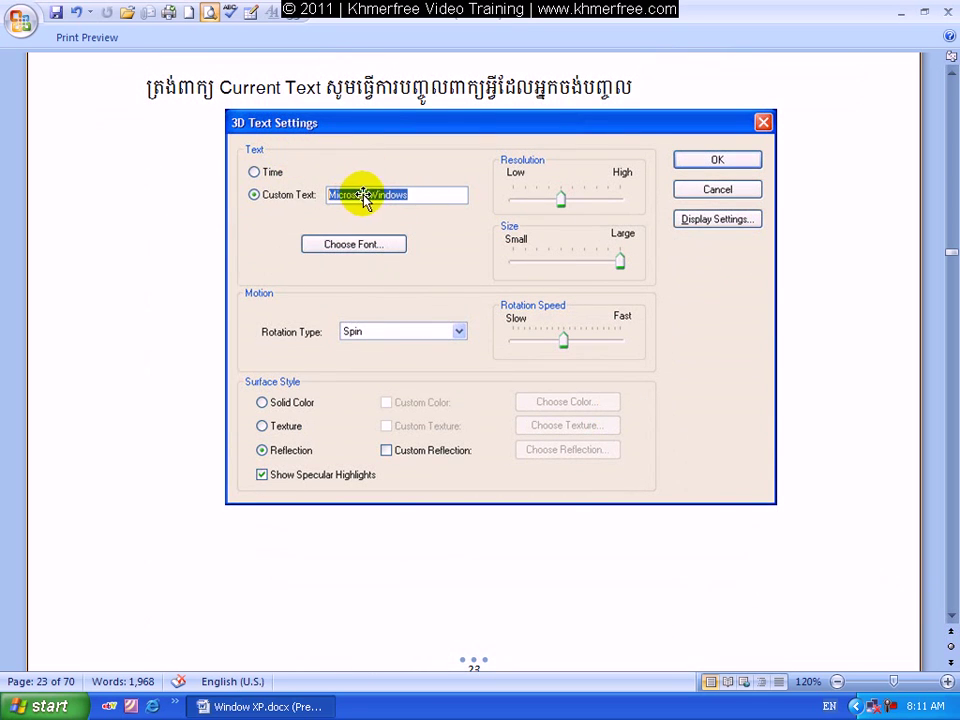
drag(362, 195, 446, 194)
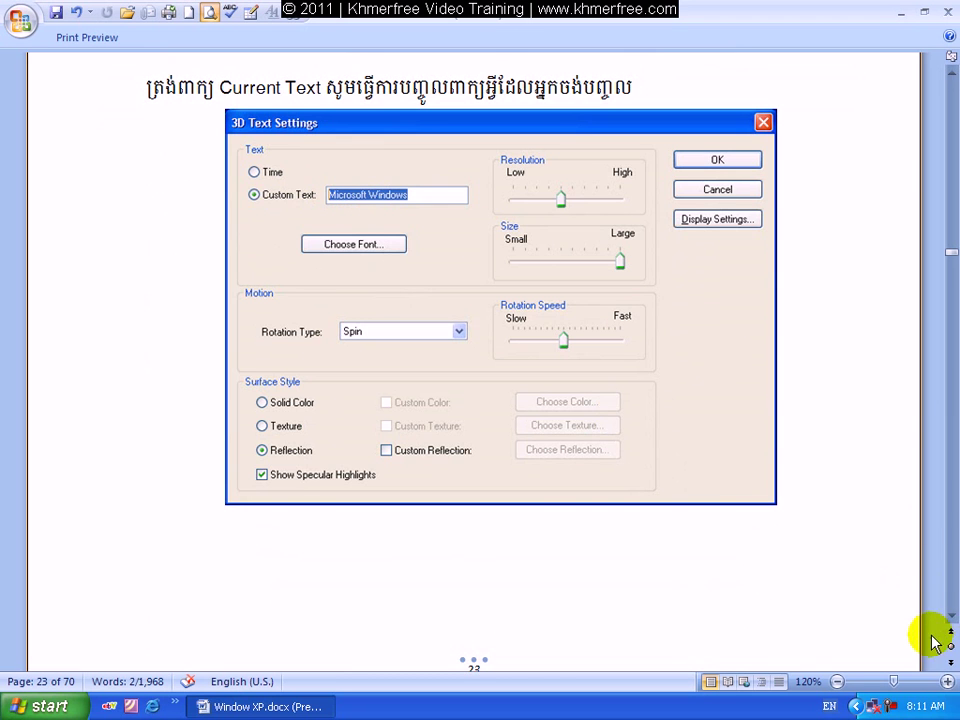
drag(952, 617, 950, 617)
drag(950, 78, 950, 78)
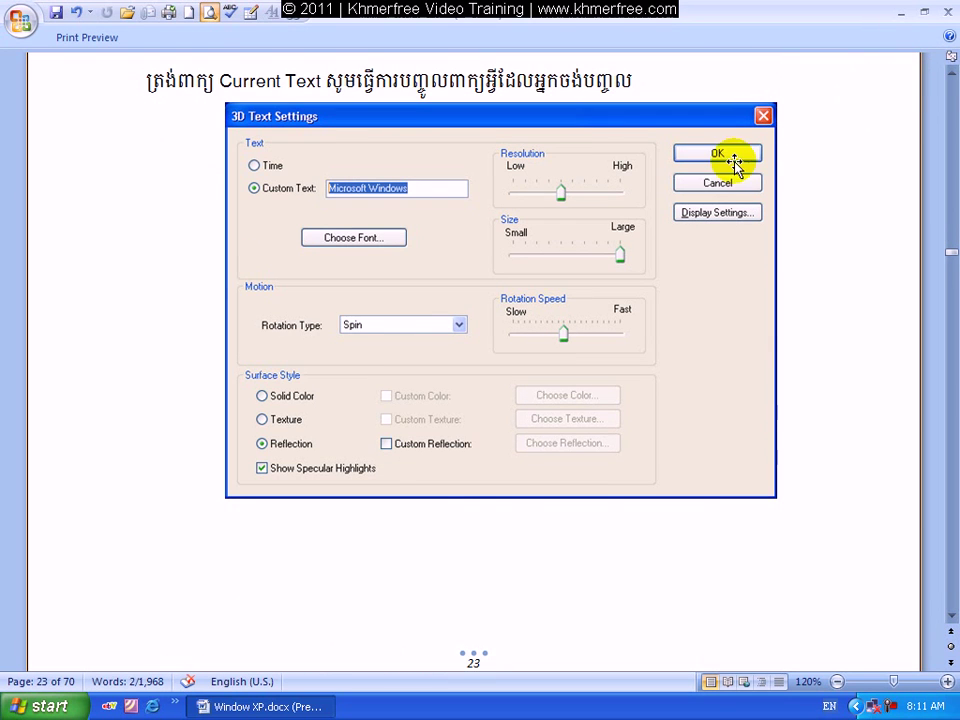
click(900, 14)
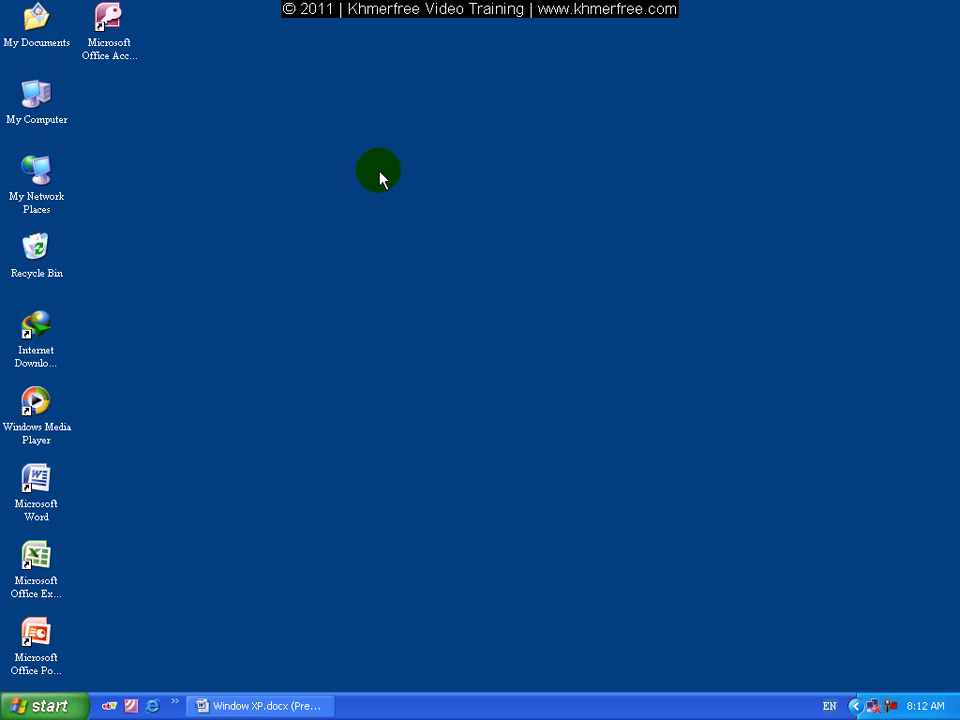
- Reopen Display Properties on the Screen Saver tab and pick 3D Text
right_click(380, 177)
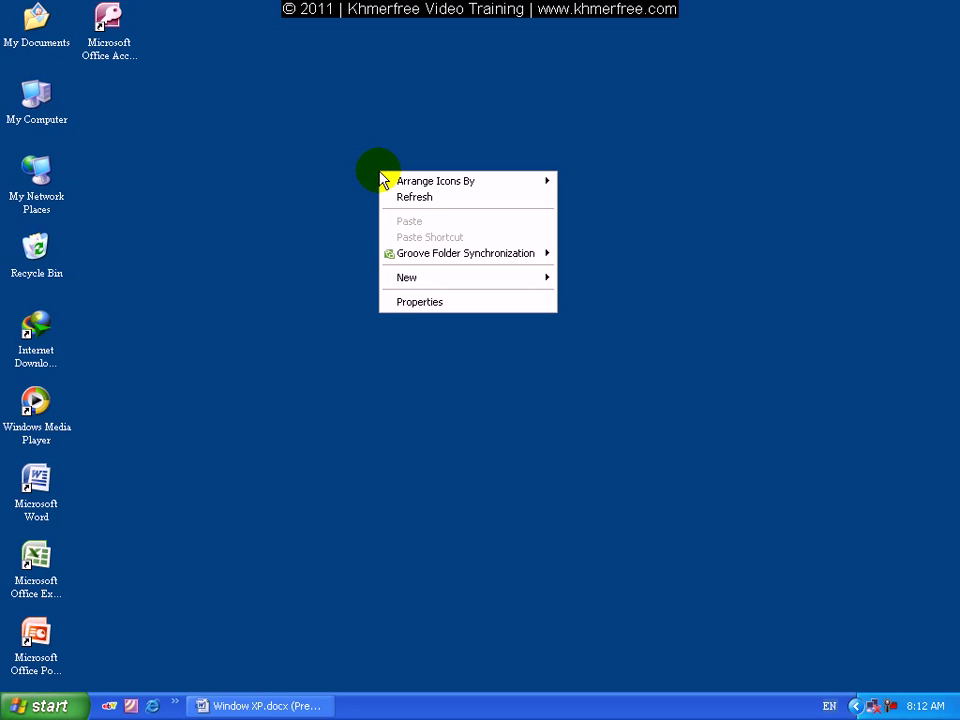
click(445, 302)
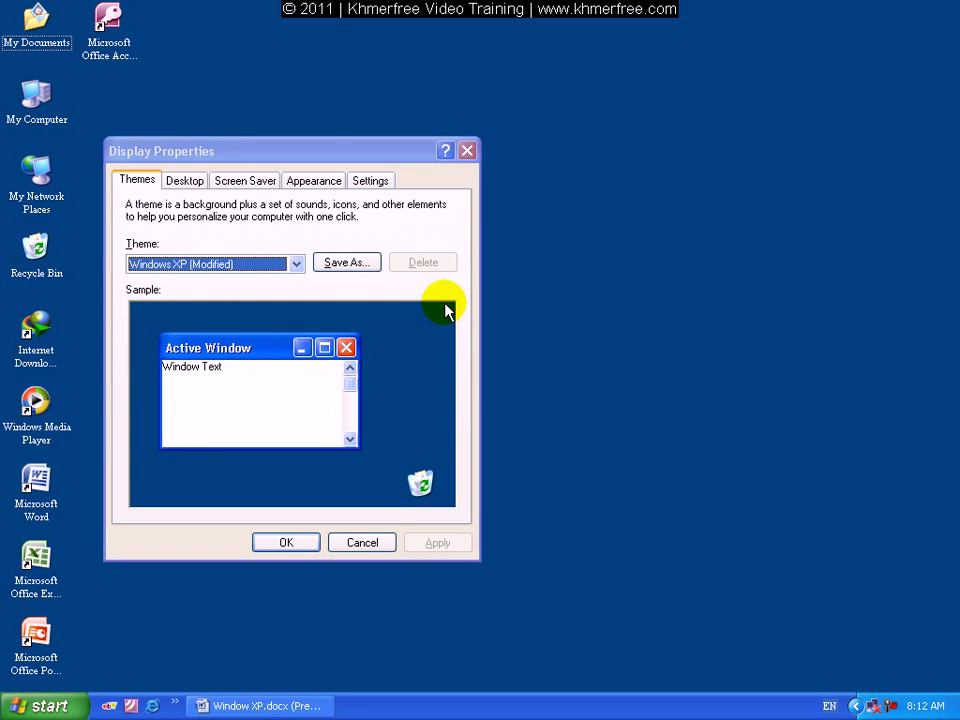
click(266, 184)
drag(315, 148, 425, 91)
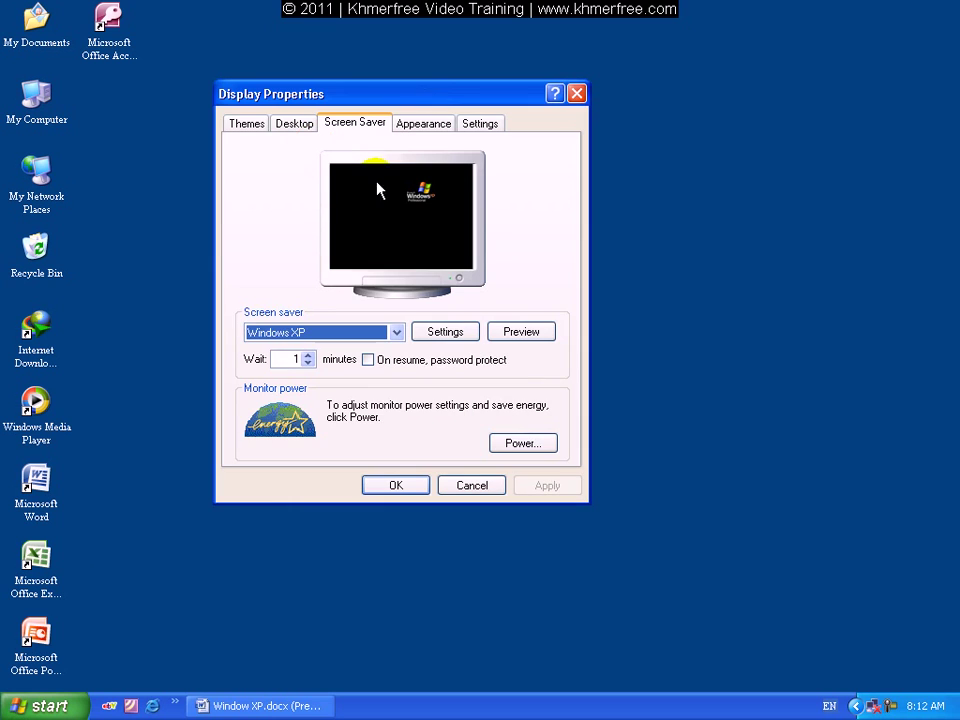
click(397, 330)
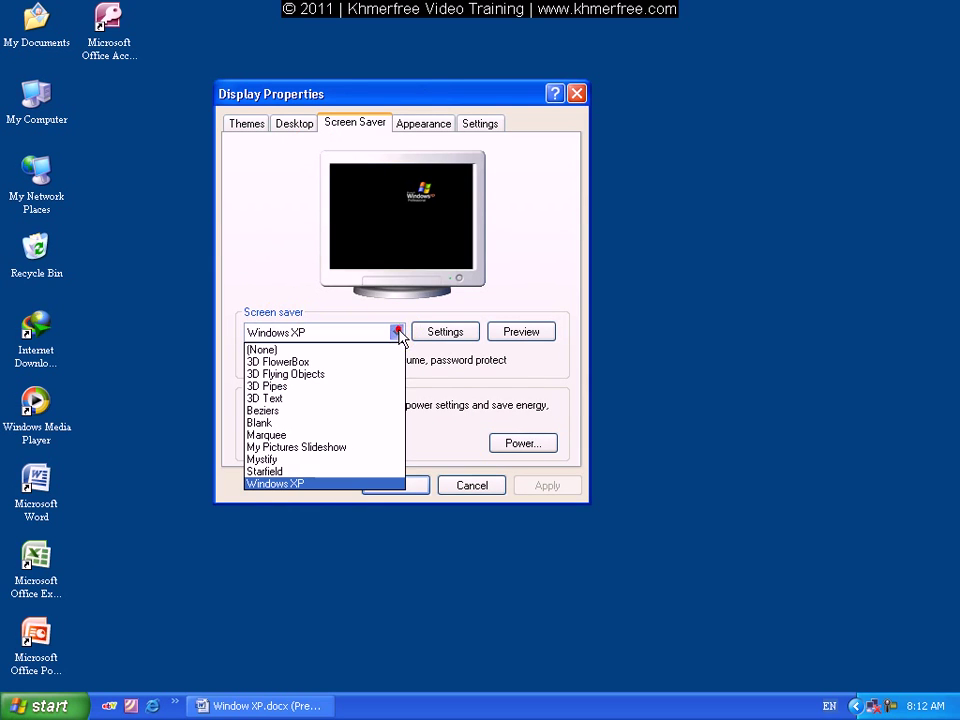
click(332, 398)
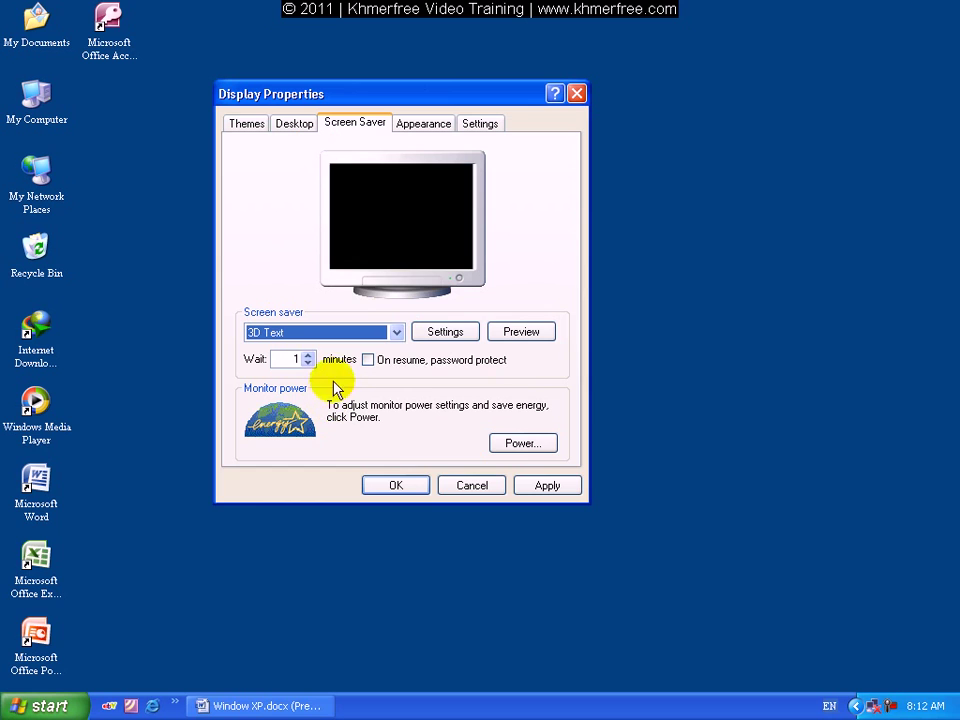
- In 3D Text settings, replace the 'Microsoft Windows' custom text with the user's name
click(443, 335)
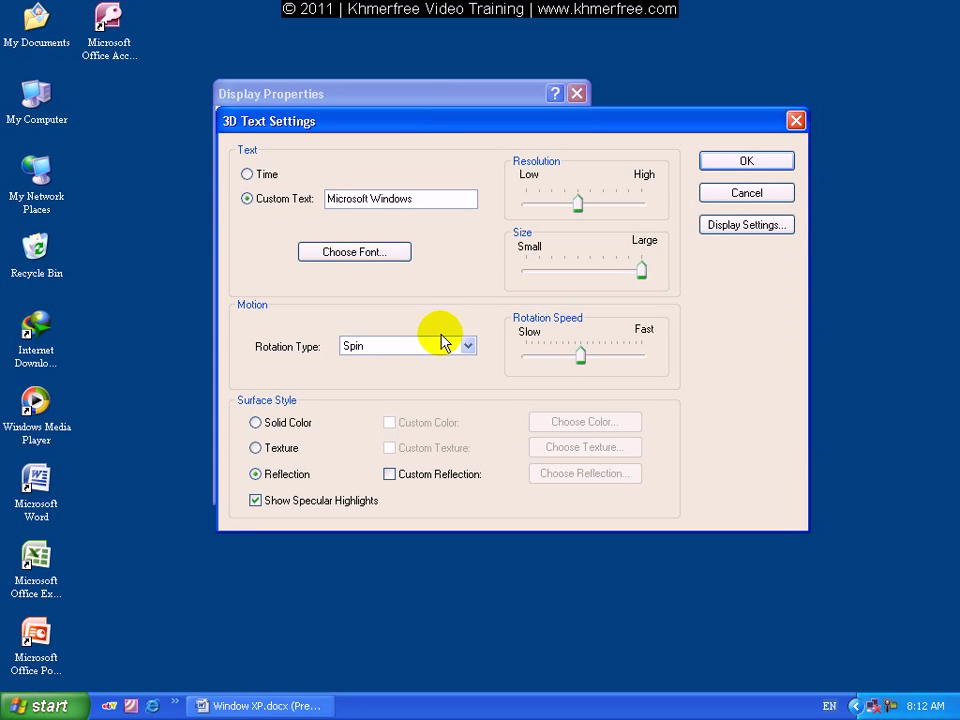
drag(403, 124, 477, 115)
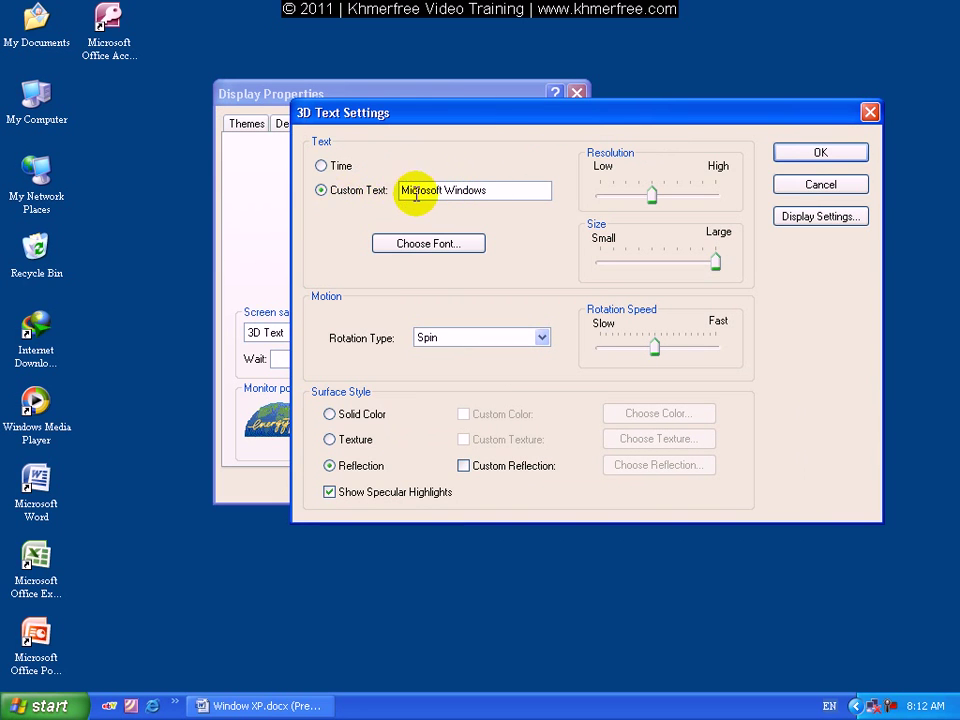
drag(490, 191, 400, 190)
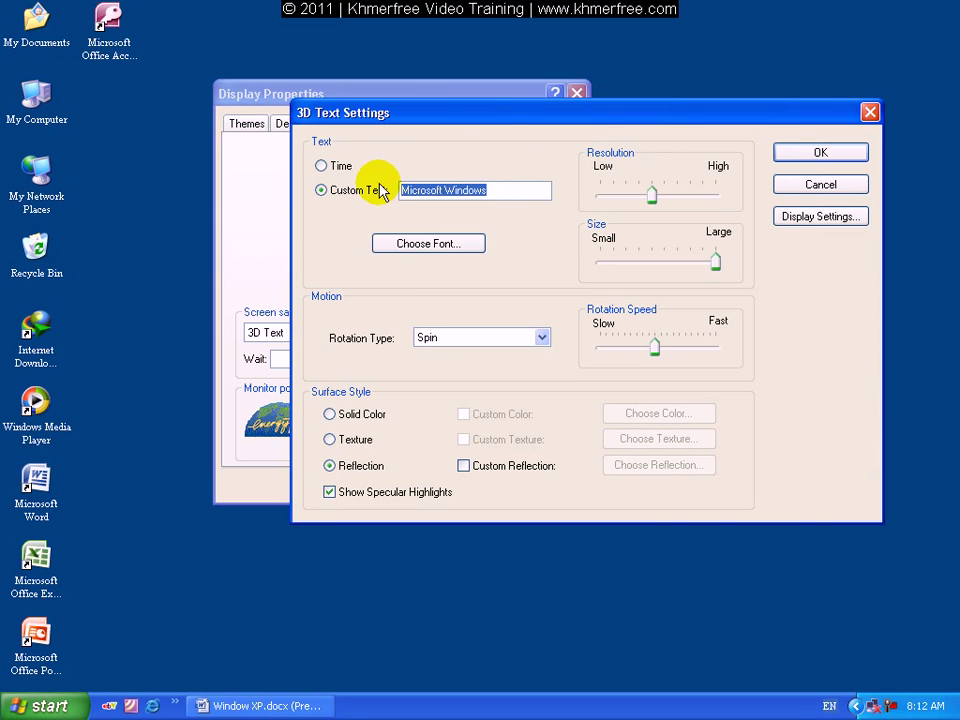
text(S)
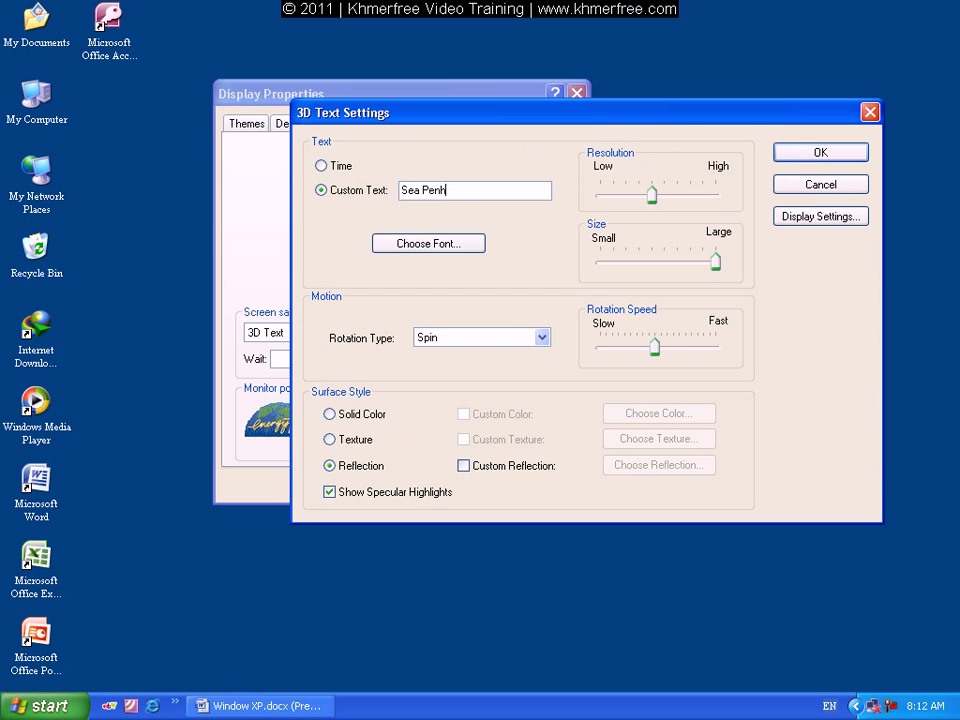
text(ea Peng)
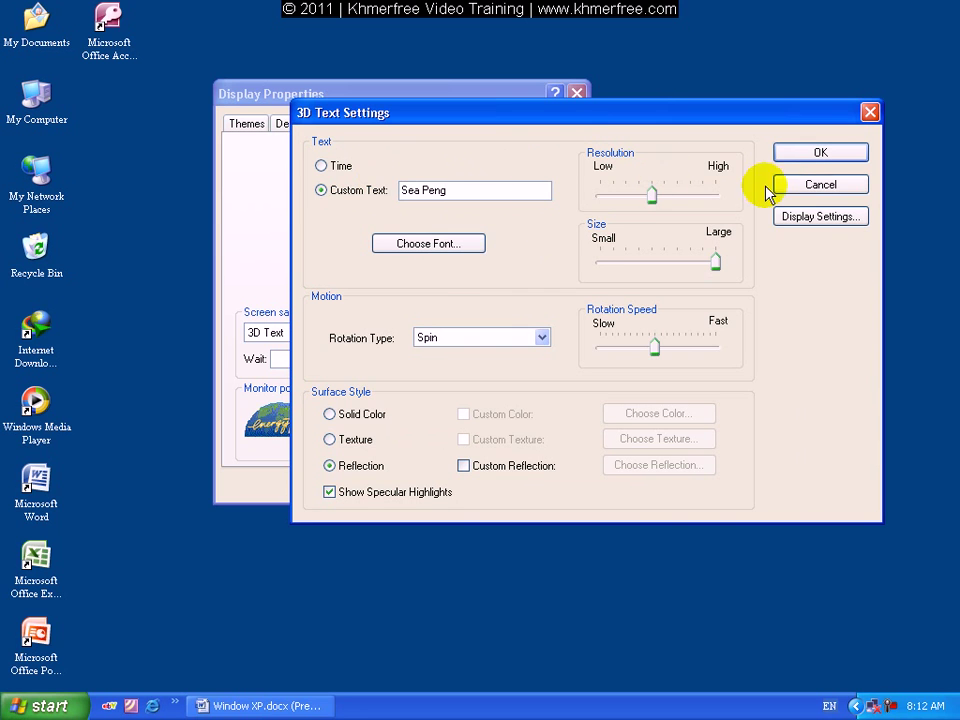
click(808, 156)
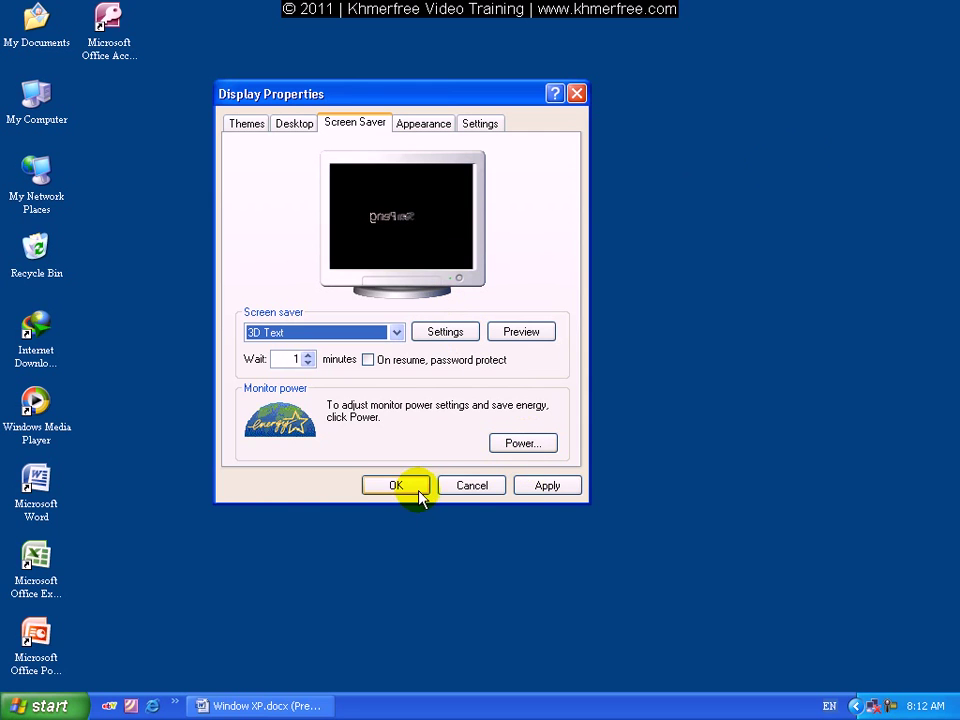
- Apply the 3D Text screen saver and close Display Properties, briefly restoring and re-minimising Word
click(551, 487)
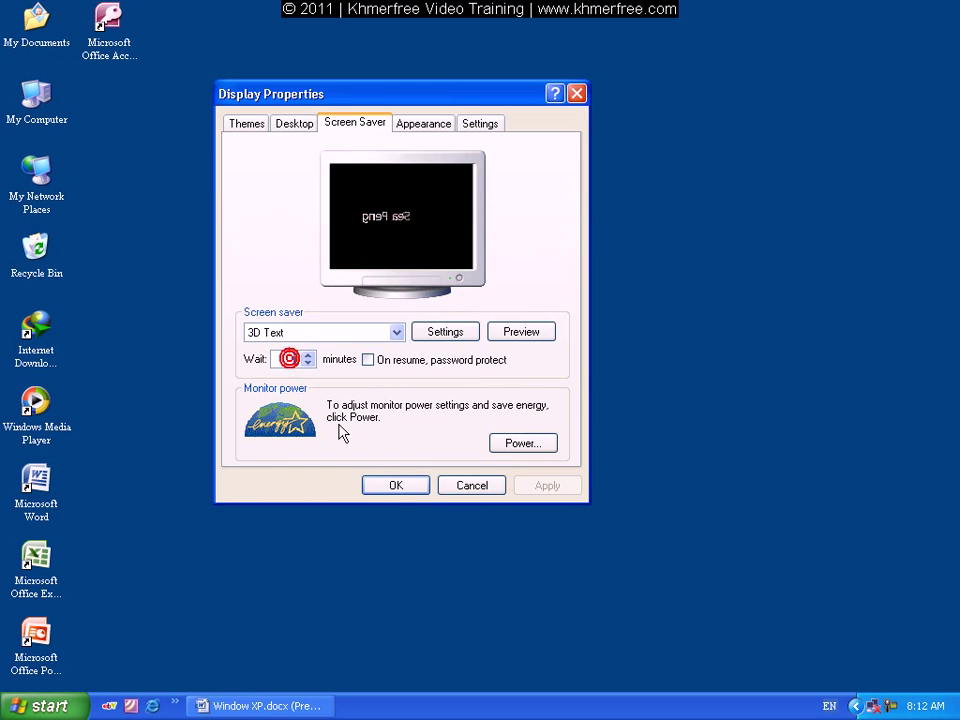
click(394, 485)
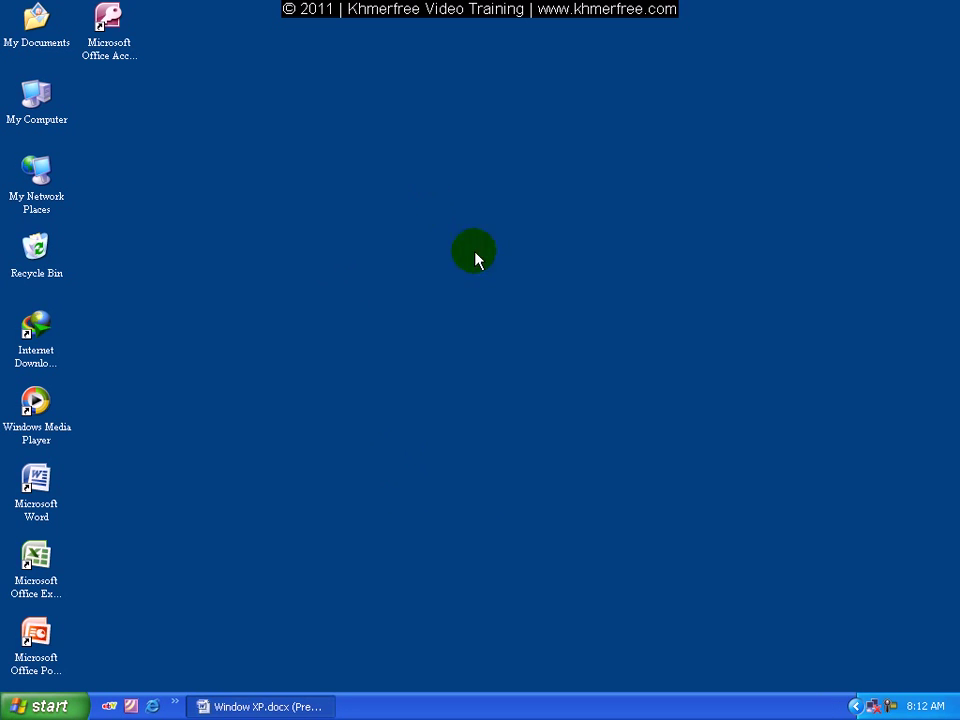
click(282, 711)
click(281, 711)
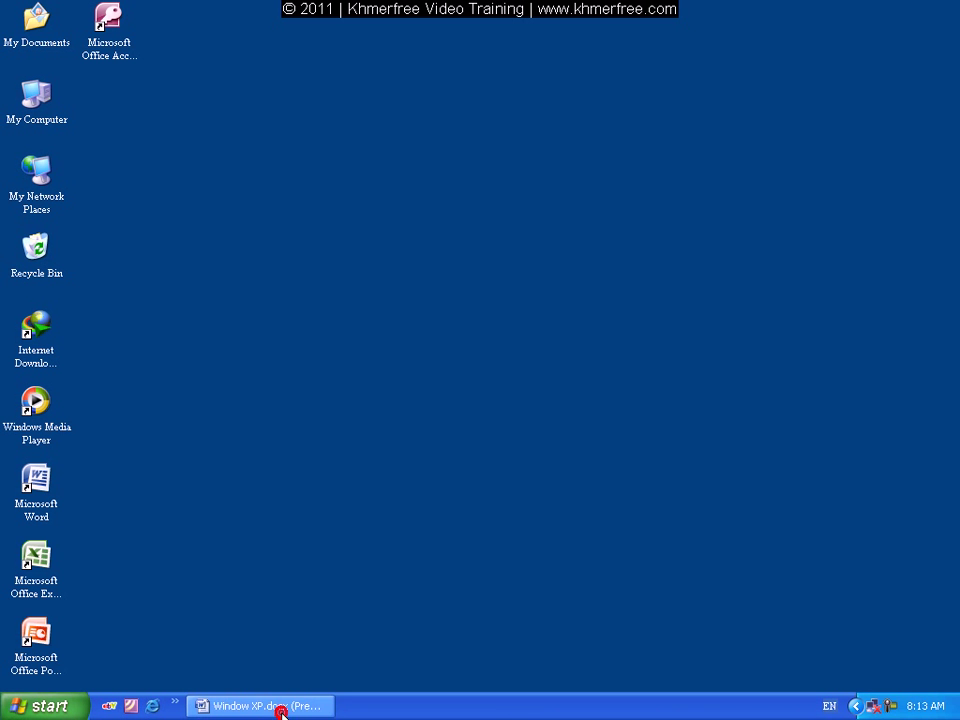